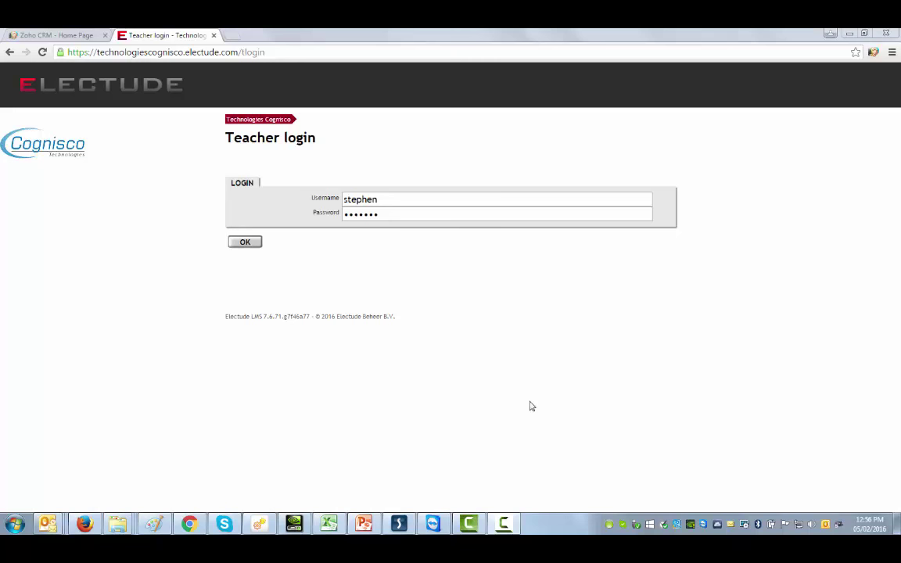
Sign in as teacher and launch the Clutch Disc module content.
{"action": "left_click", "coordinate": [245, 242]}
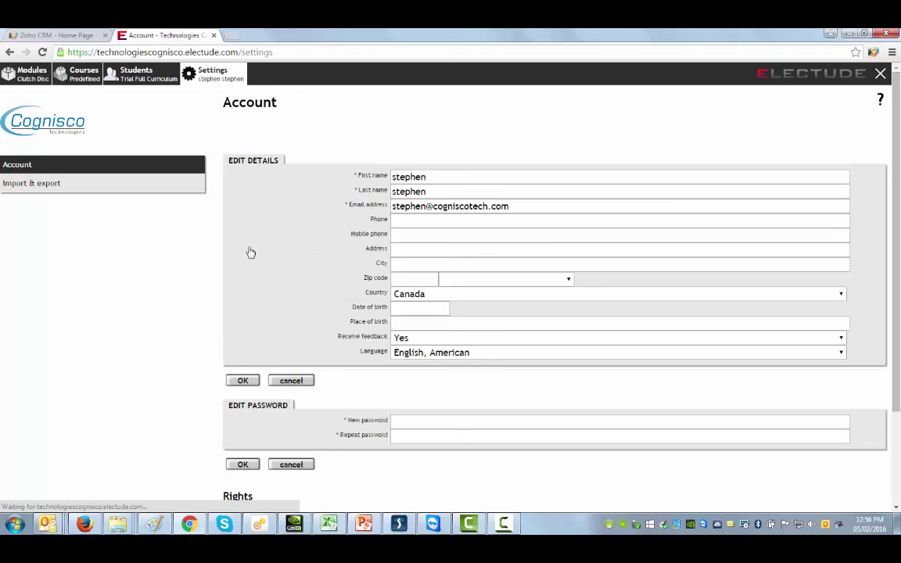
{"action": "left_click", "coordinate": [26, 74]}
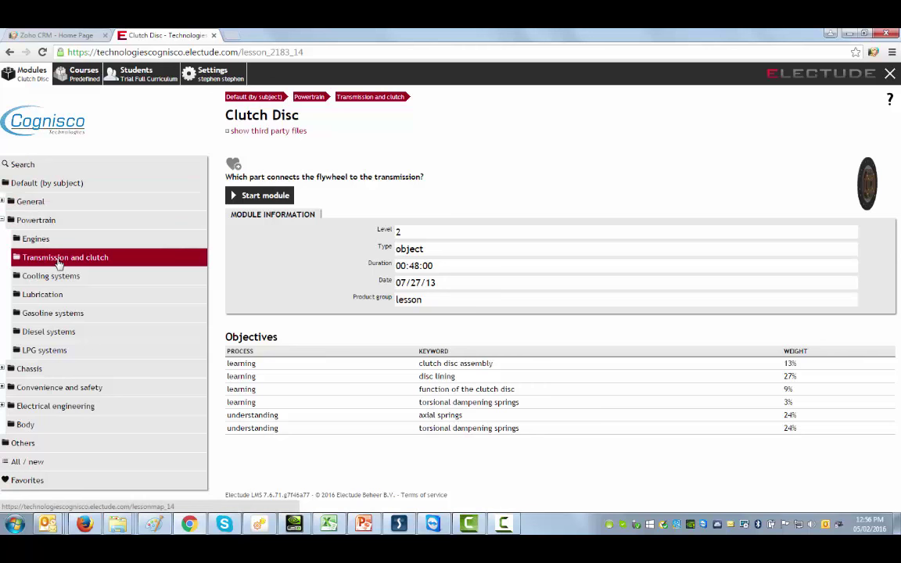
{"action": "left_click", "coordinate": [249, 198]}
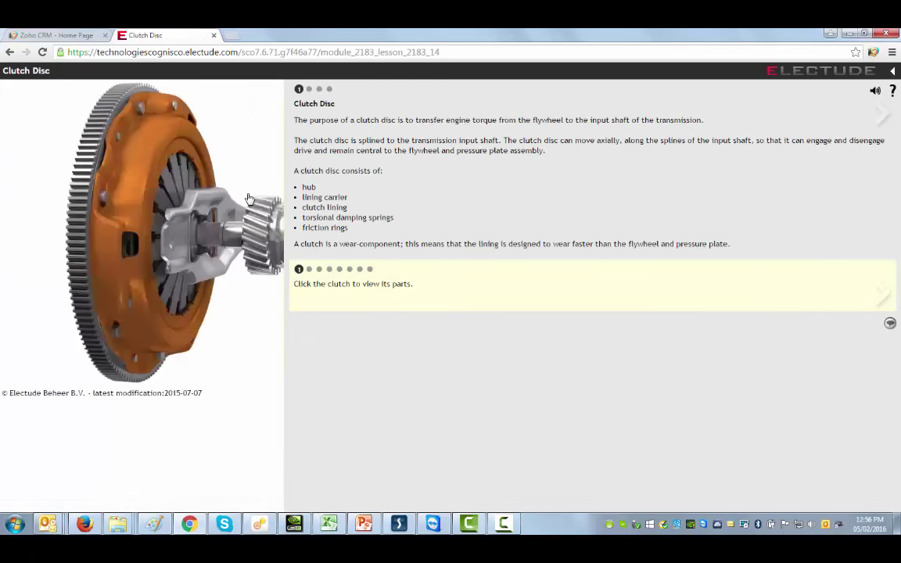
Jump to the Axial springing step, start the clutch rotating and apply the pedal.
{"action": "left_click", "coordinate": [320, 91]}
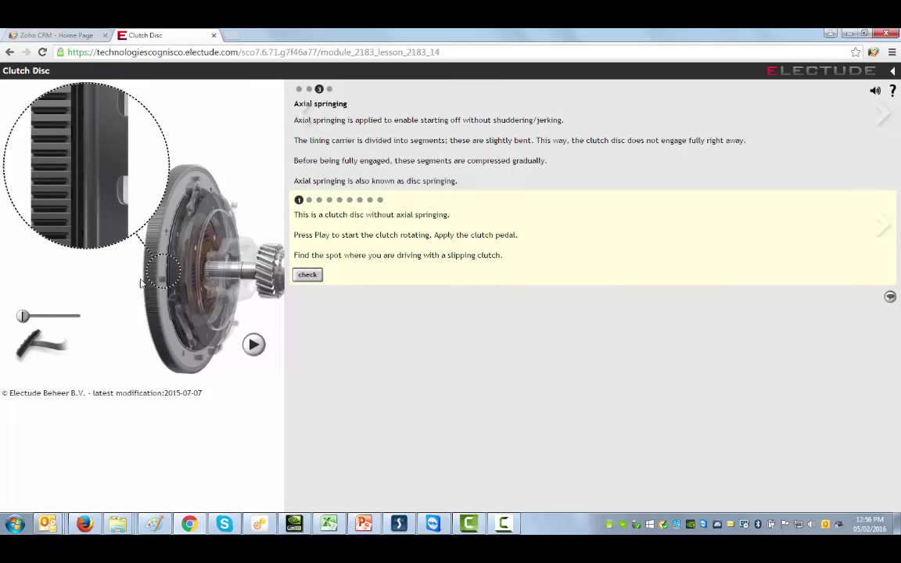
{"action": "left_click", "coordinate": [254, 344]}
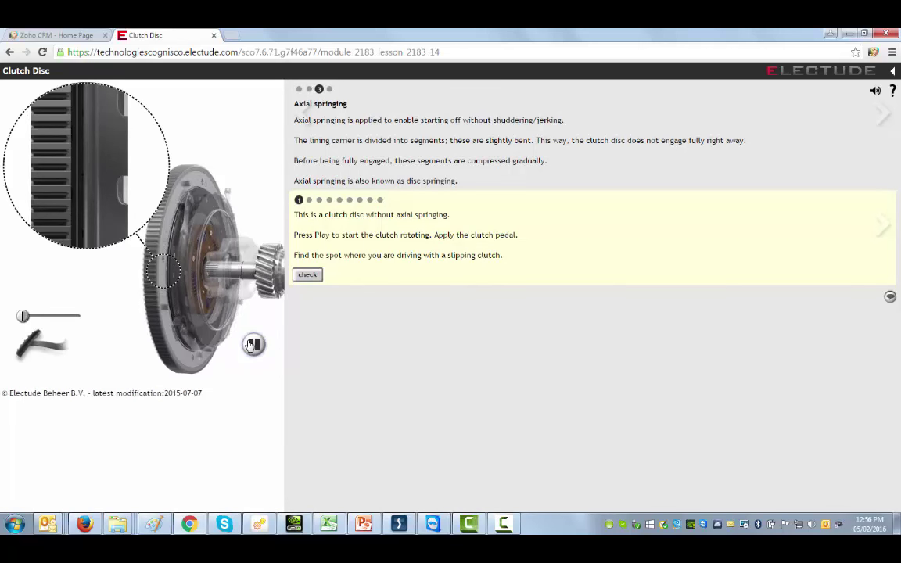
{"action": "left_click_drag", "start_coordinate": [23, 317], "coordinate": [11, 328]}
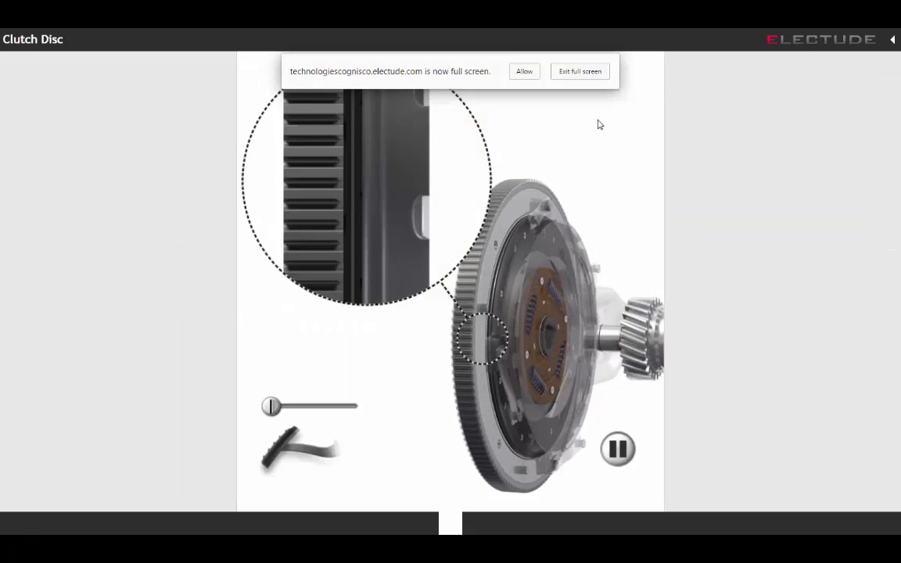
Briefly pause the full-screen clutch animation and press the pedal down to 83.
{"action": "left_click", "coordinate": [624, 452]}
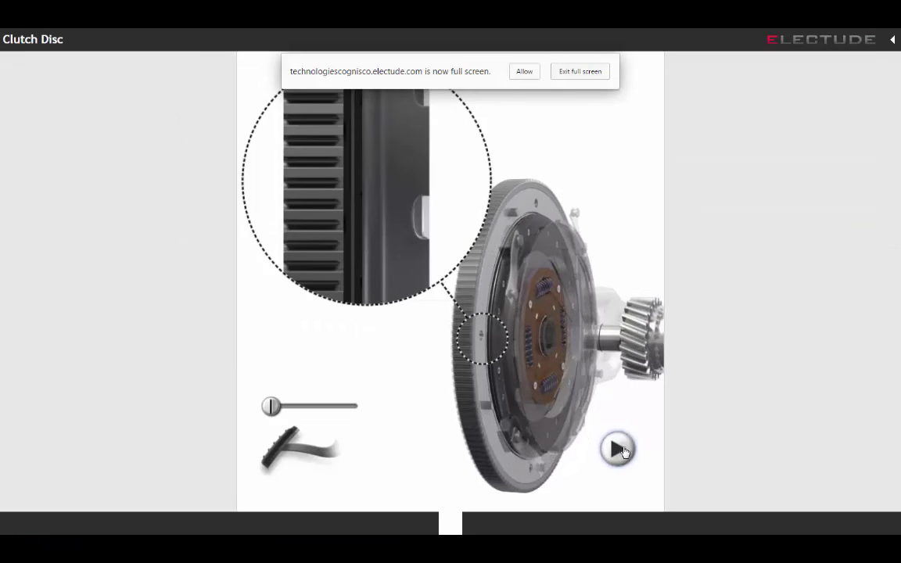
{"action": "mouse_move", "coordinate": [271, 407]}
{"action": "left_mouse_down"}
{"action": "mouse_move", "coordinate": [351, 409]}
{"action": "mouse_move", "coordinate": [280, 411]}
{"action": "left_mouse_up"}
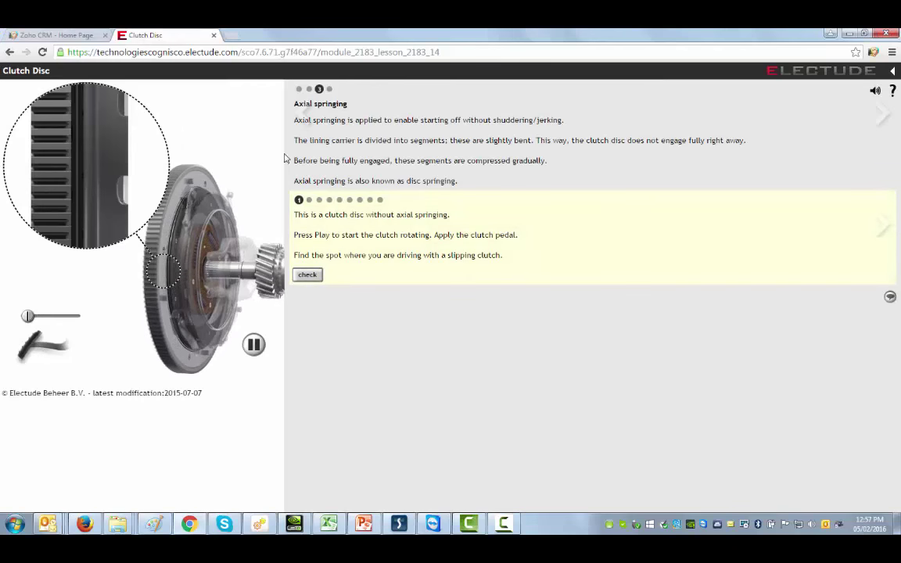
Return to the module page and run a module search for 'starter'.
{"action": "left_click", "coordinate": [9, 52]}
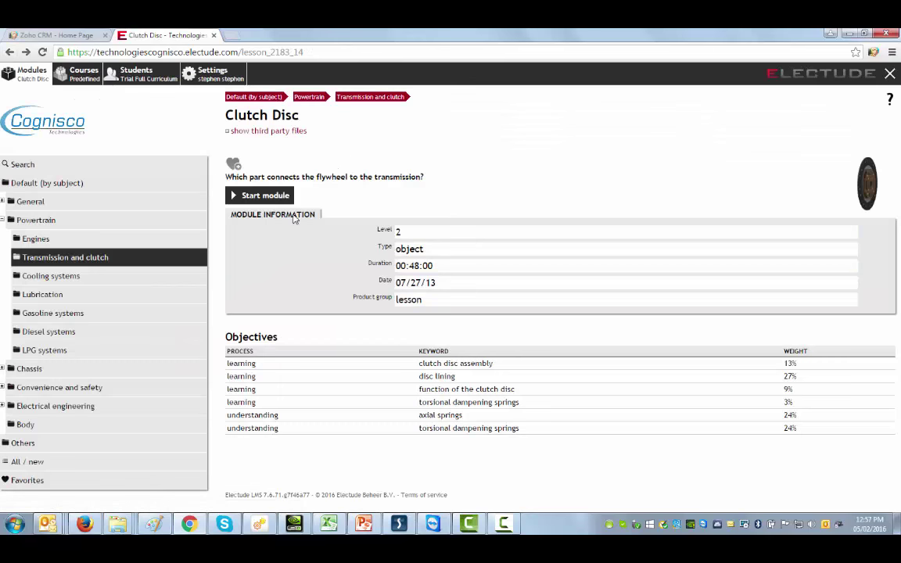
{"action": "left_click", "coordinate": [75, 165]}
{"action": "type", "text": "st"}
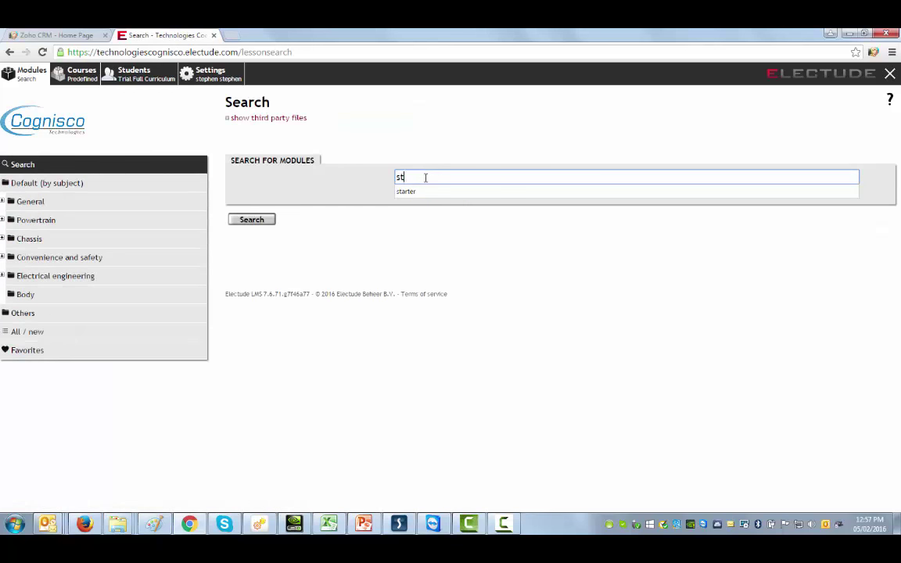
{"action": "type", "text": "arte"}
{"action": "key", "text": "Return"}
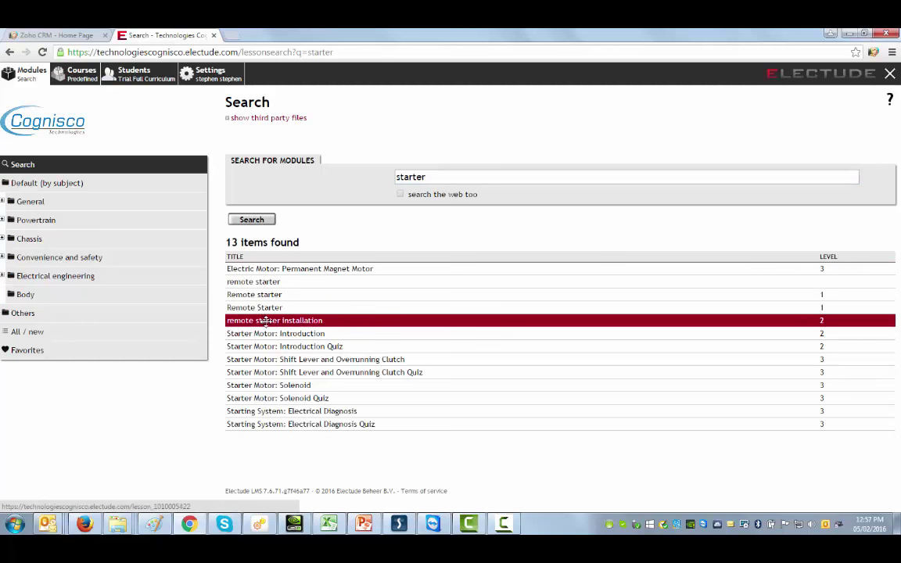
Launch Starter Motor: Introduction and reach the Main Components question.
{"action": "left_click", "coordinate": [265, 333]}
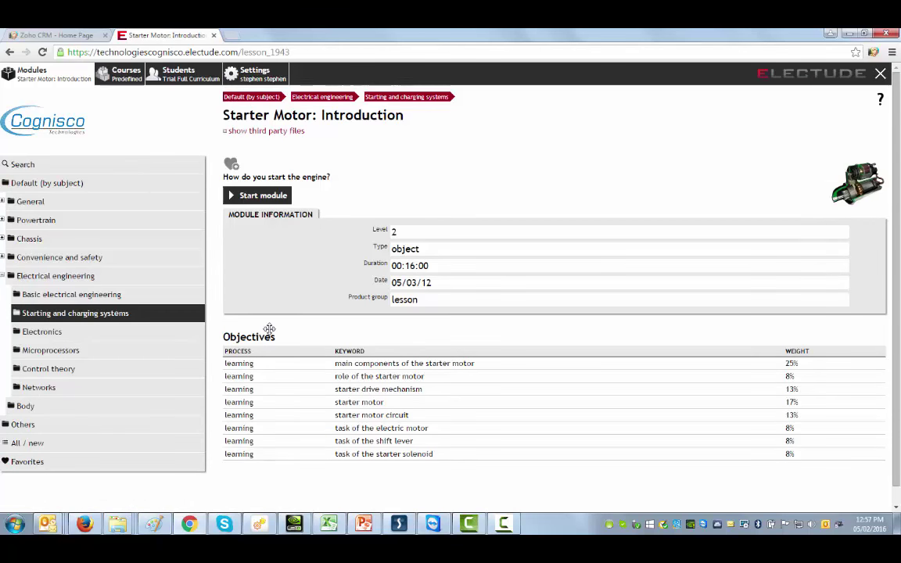
{"action": "left_click", "coordinate": [262, 196]}
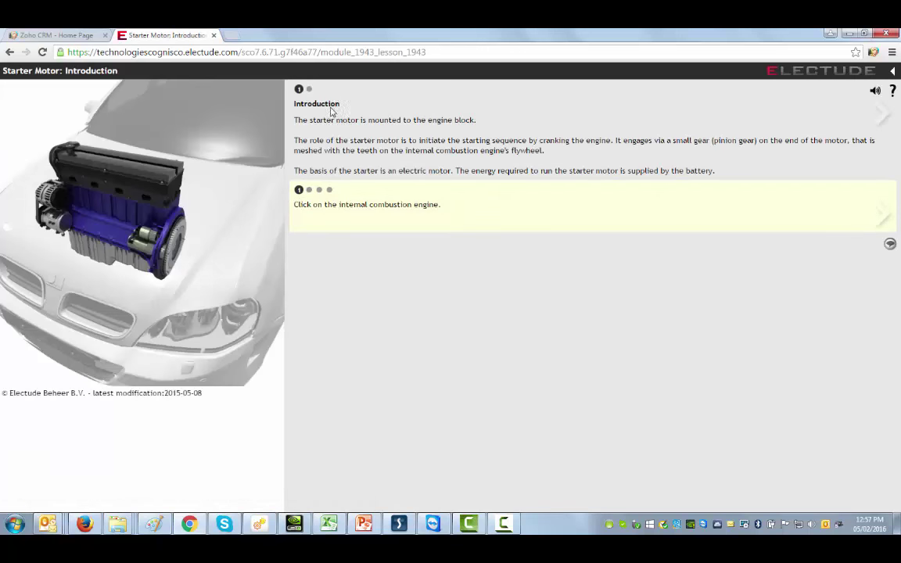
{"action": "left_click", "coordinate": [310, 90]}
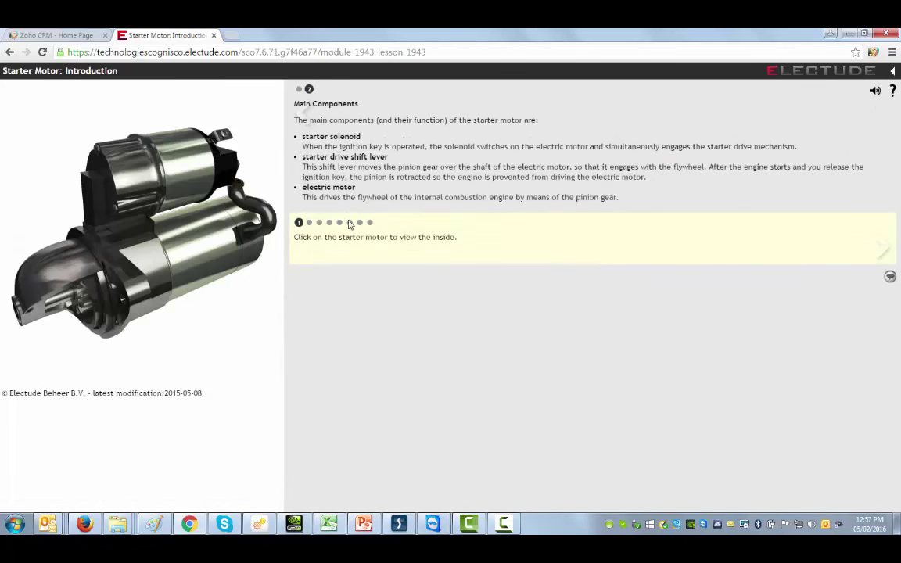
{"action": "left_click", "coordinate": [349, 223]}
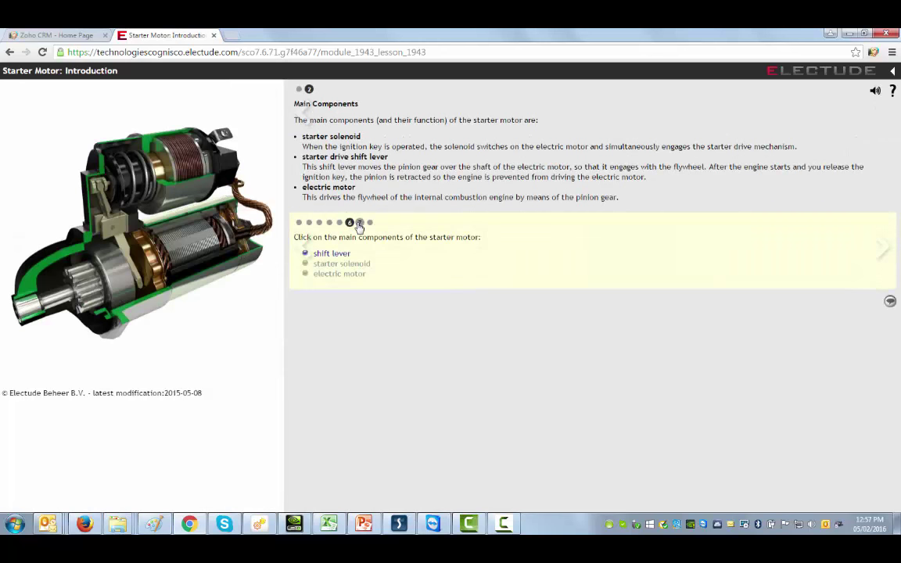
Show the starter circuit outline and toggle the ignition on, off, on to display current flow.
{"action": "left_click", "coordinate": [359, 223]}
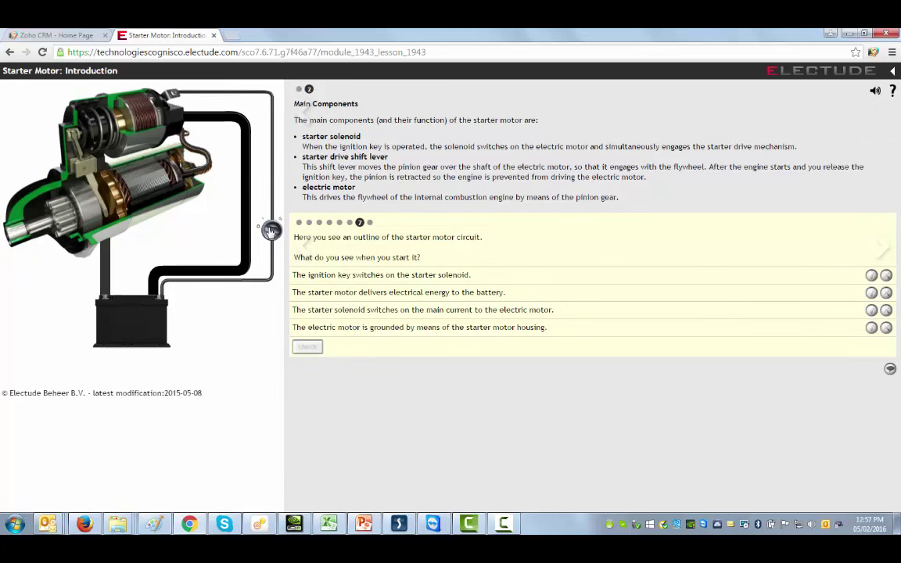
{"action": "left_click", "coordinate": [270, 229]}
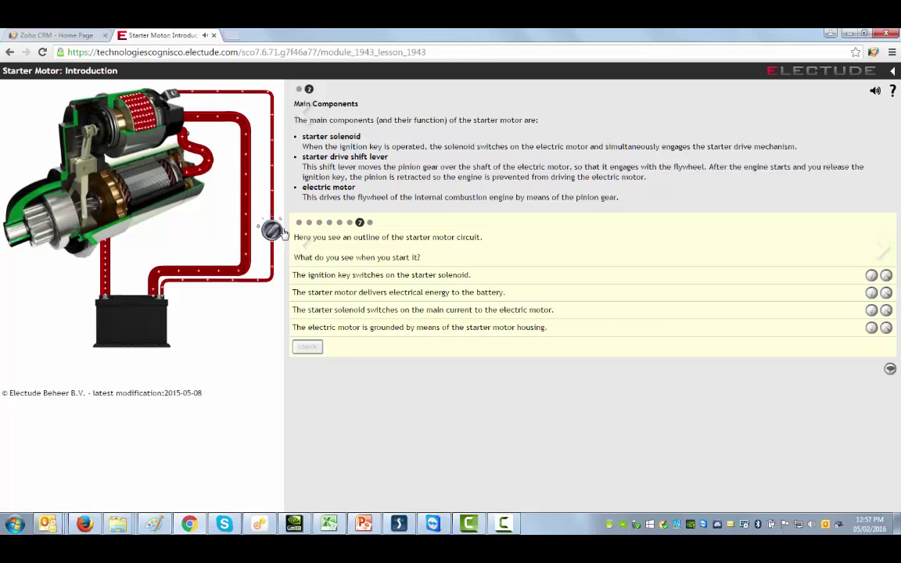
{"action": "left_click", "coordinate": [271, 229]}
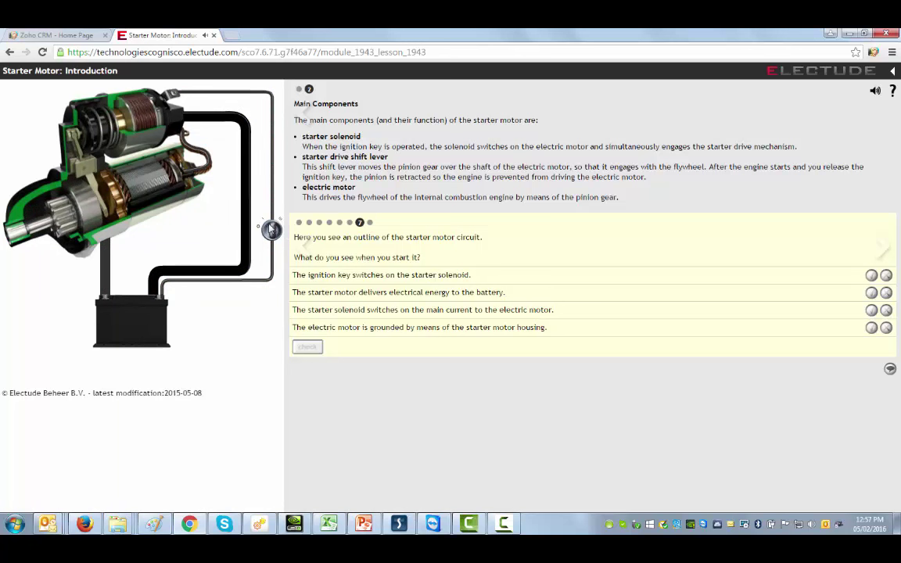
{"action": "left_click", "coordinate": [271, 229]}
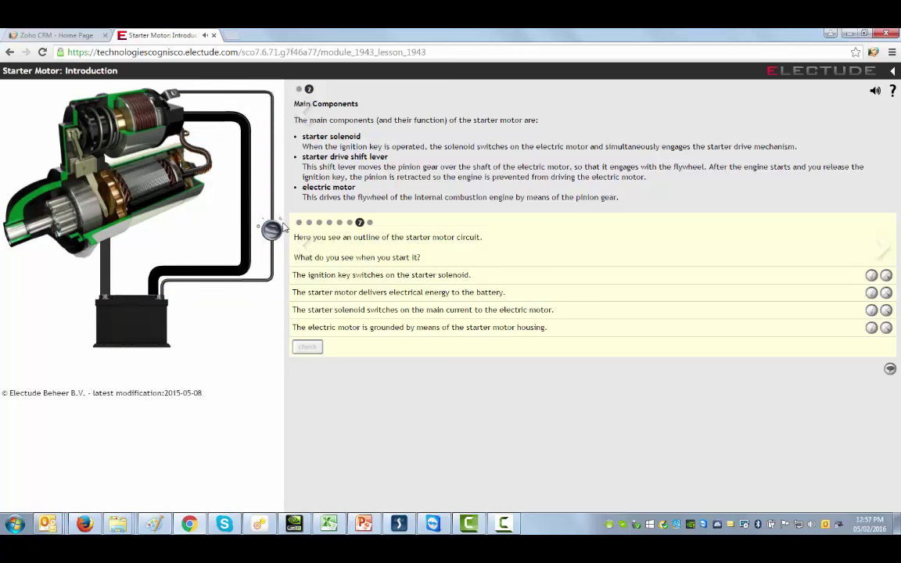